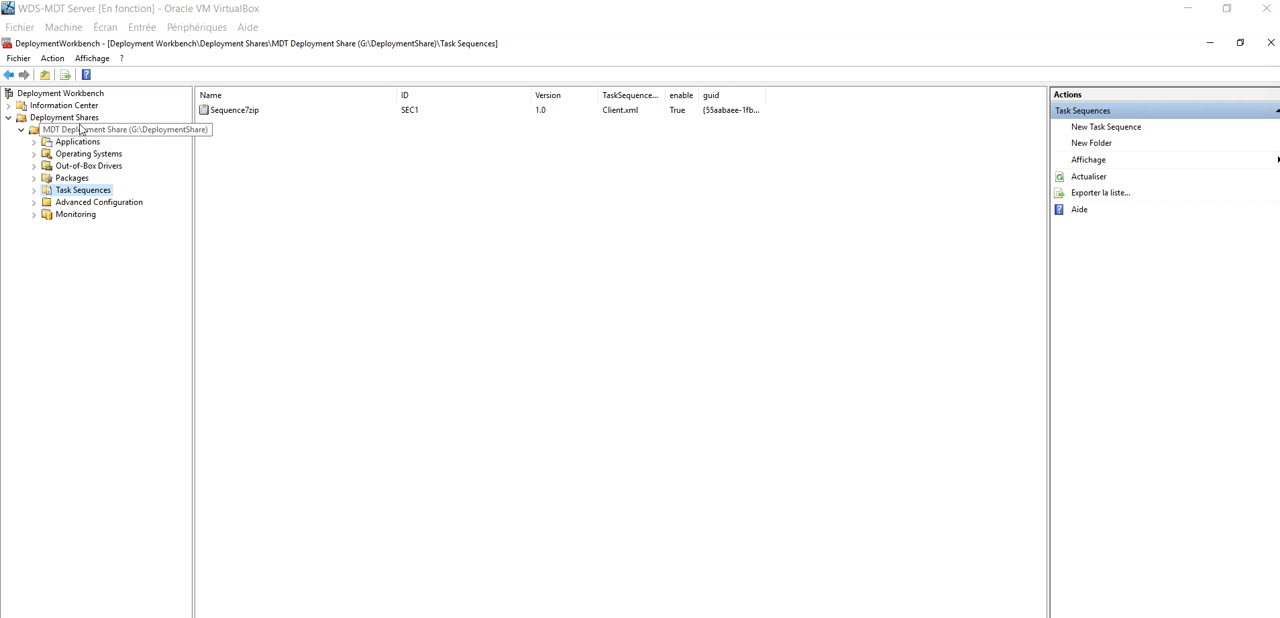
# Open the Sequence7zip task sequence's properties and review its steps, including Restore Groups
pyautogui.doubleClick(222, 112)
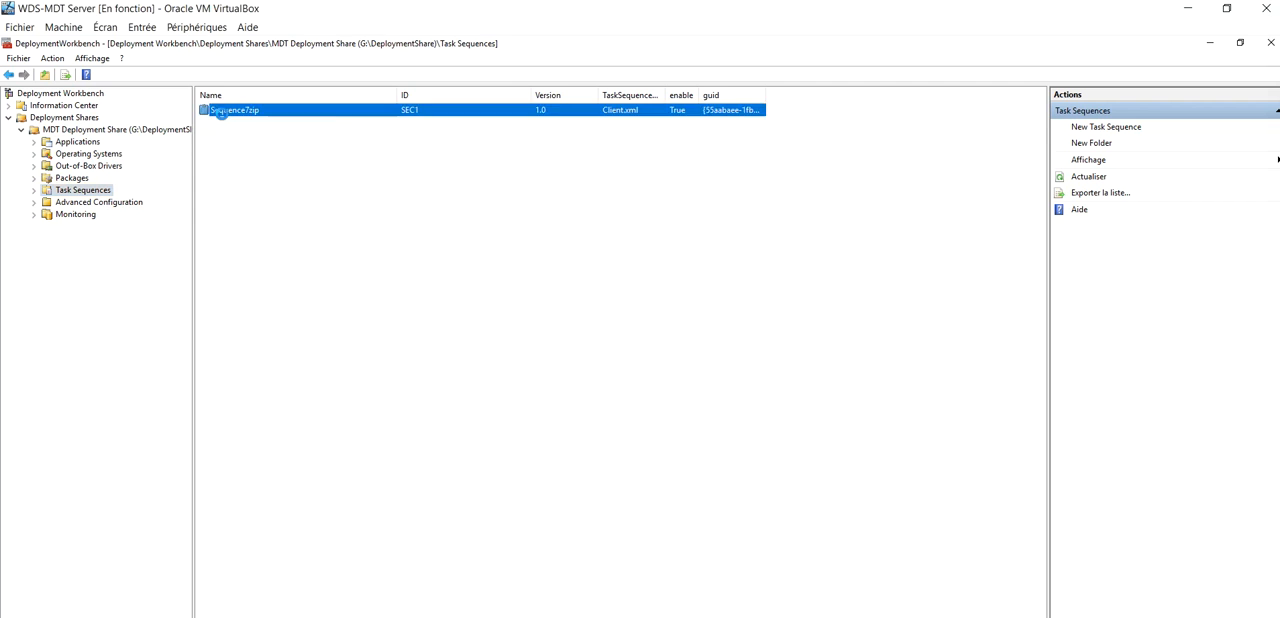
pyautogui.click(478, 156)
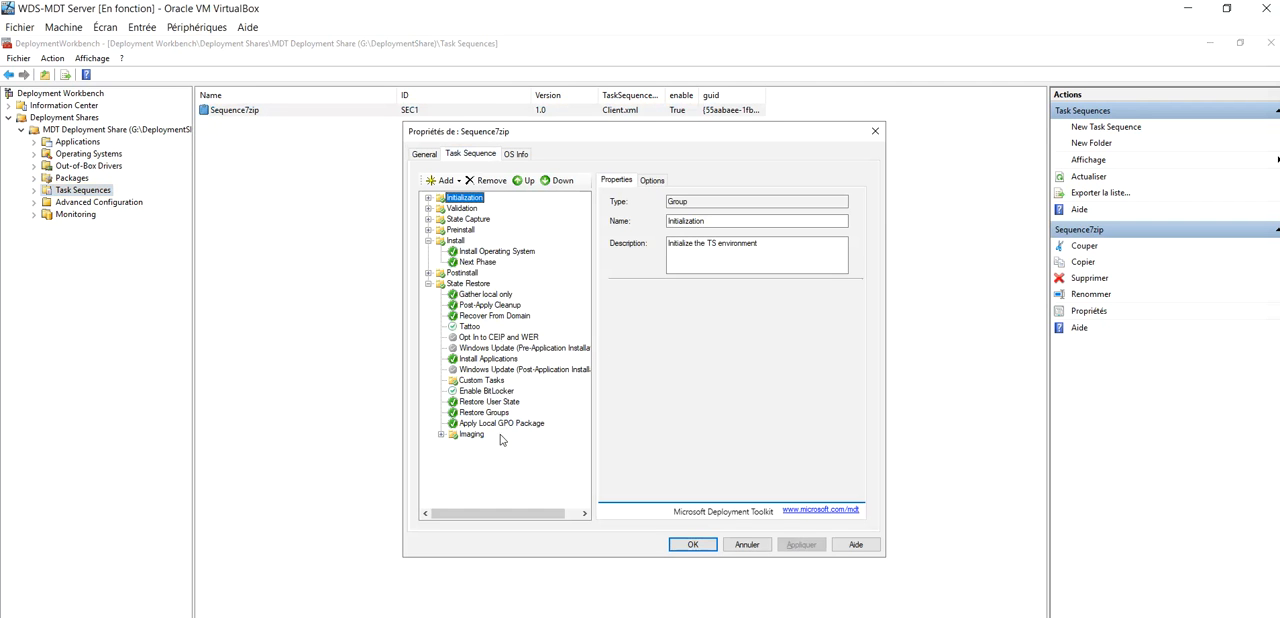
pyautogui.click(486, 413)
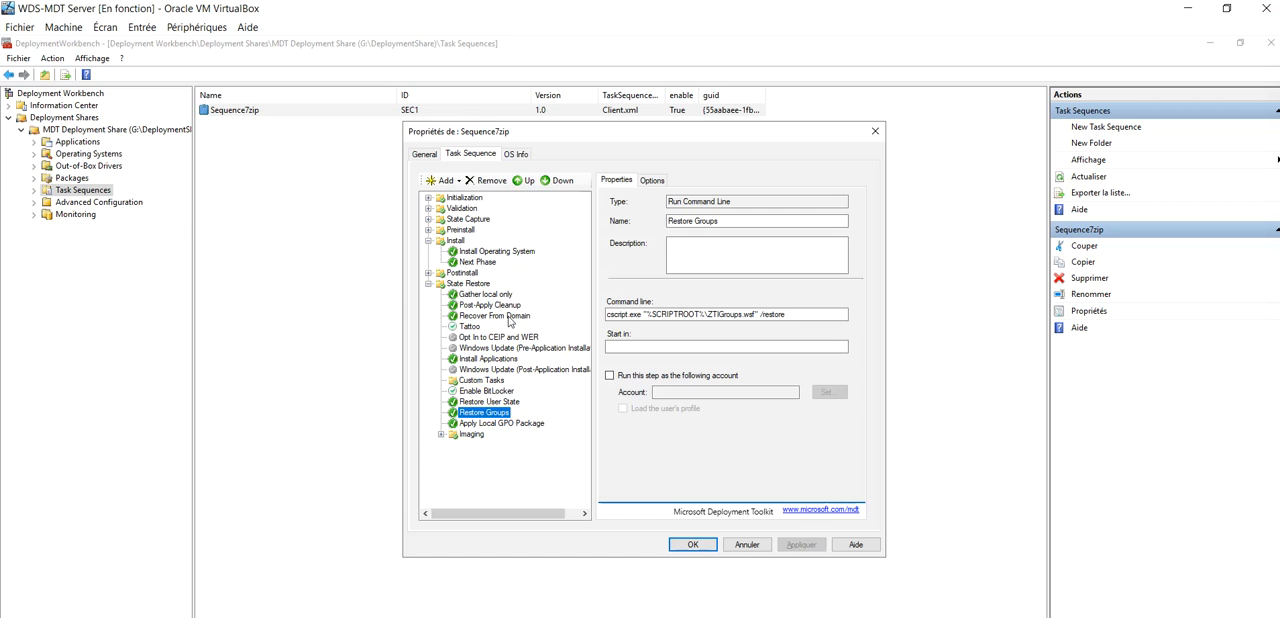
pyautogui.click(697, 553)
pyautogui.click(745, 548)
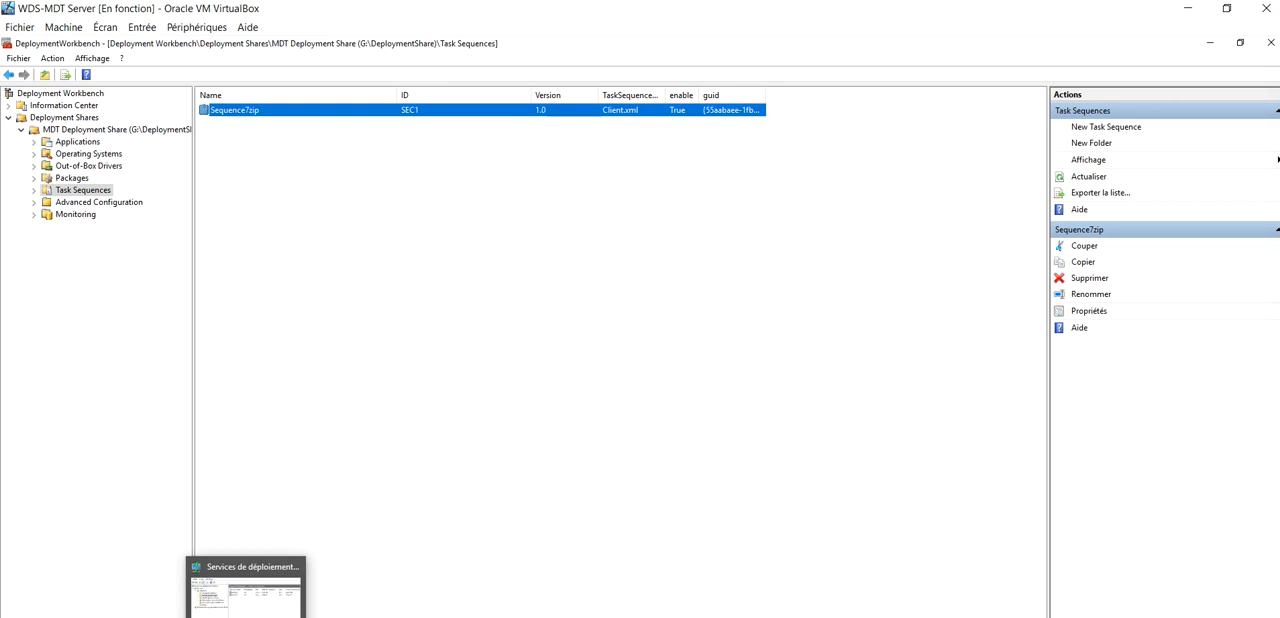
# In Windows Deployment Services, add a boot image from LiteTouchPE_x64.wim in the DeploymentShare Boot folder
pyautogui.click(250, 595)
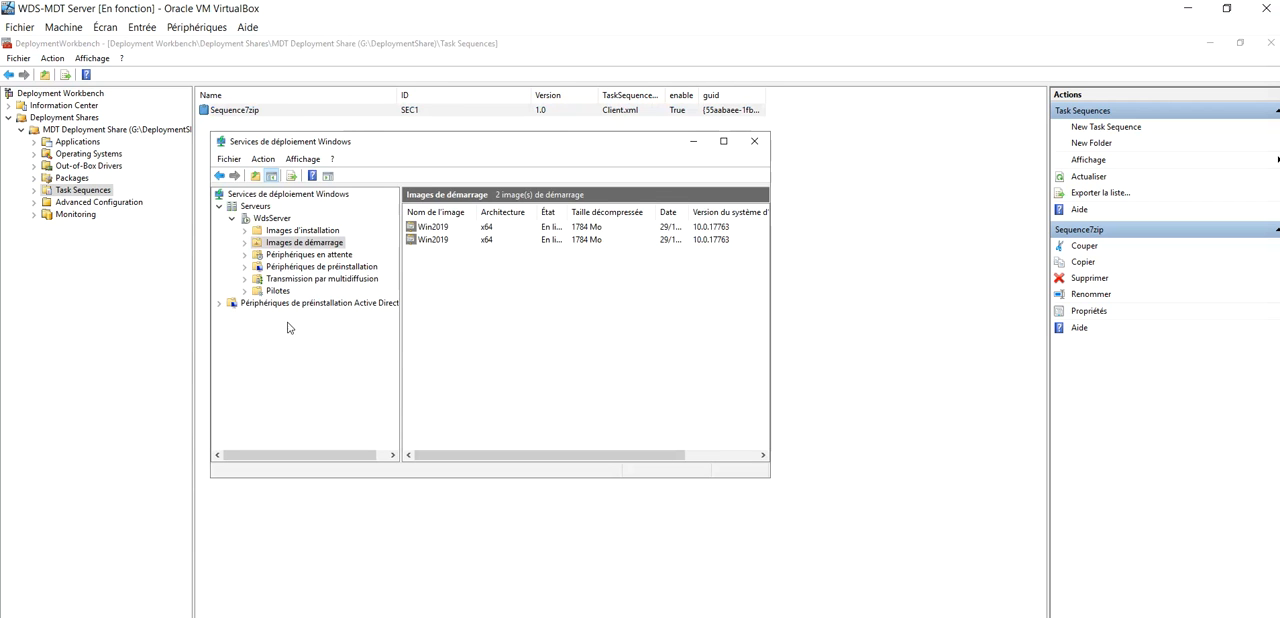
pyautogui.rightClick(297, 250)
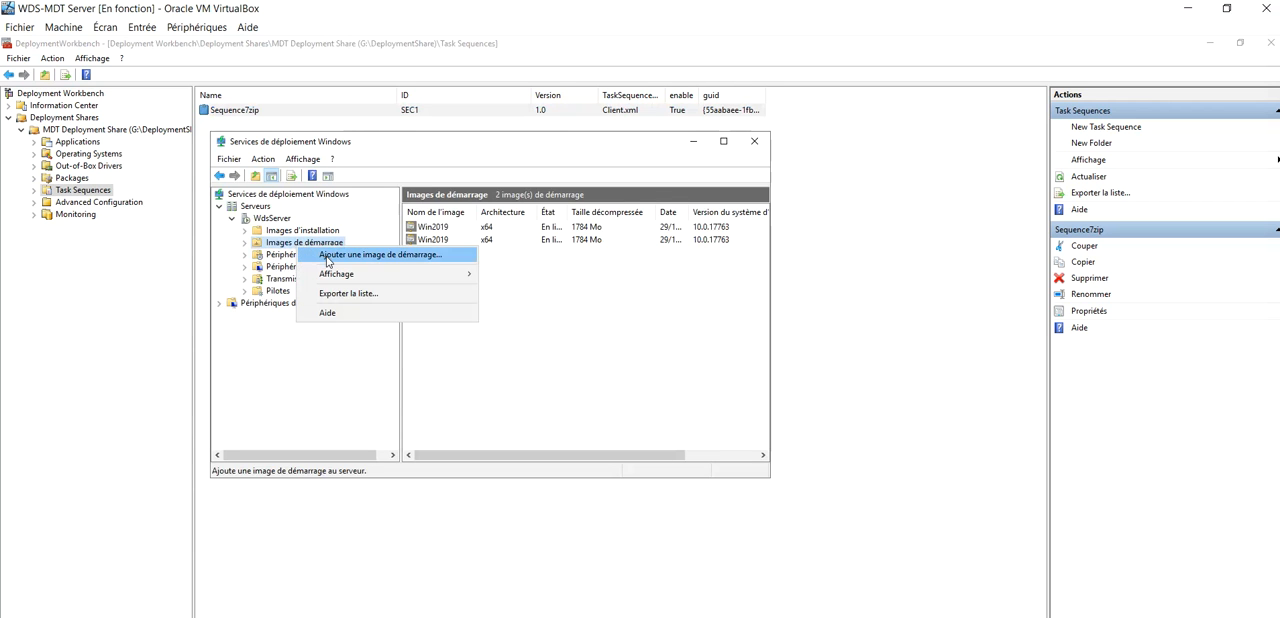
pyautogui.click(335, 259)
pyautogui.click(760, 310)
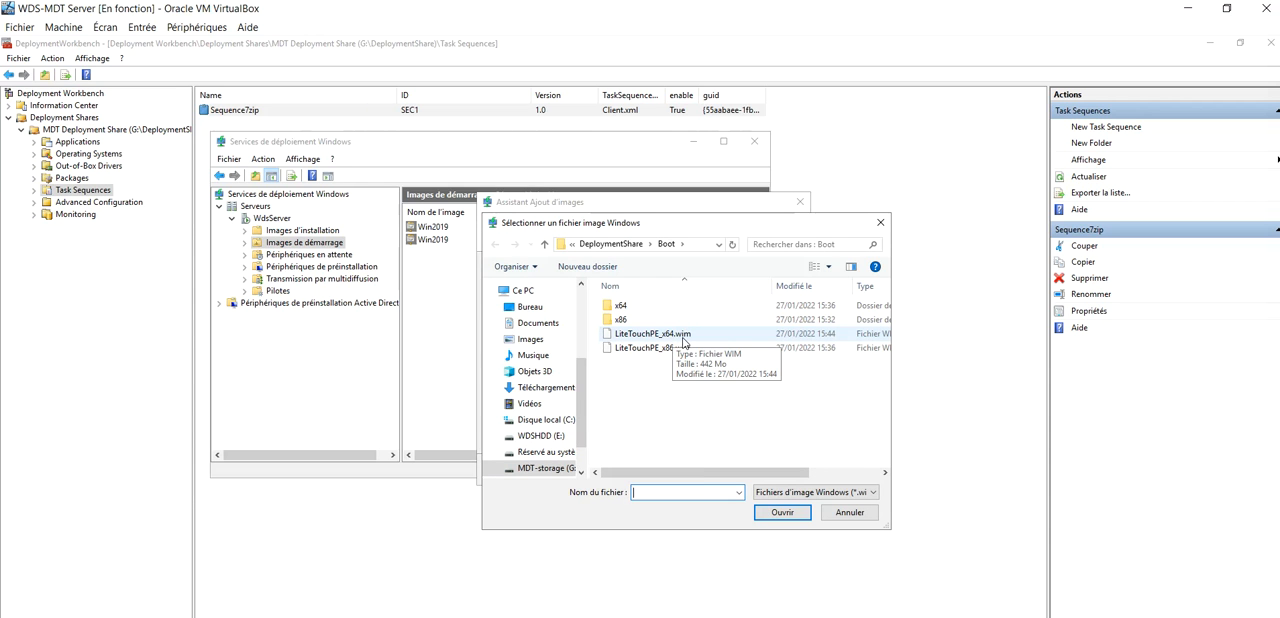
pyautogui.click(684, 340)
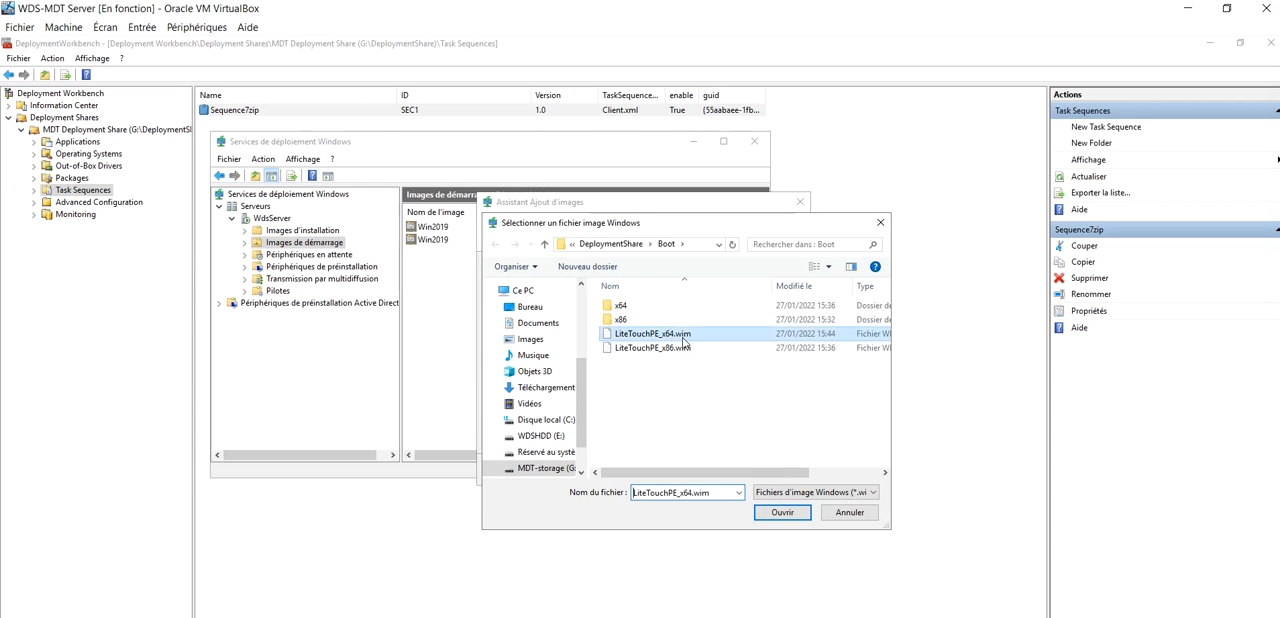
pyautogui.click(785, 513)
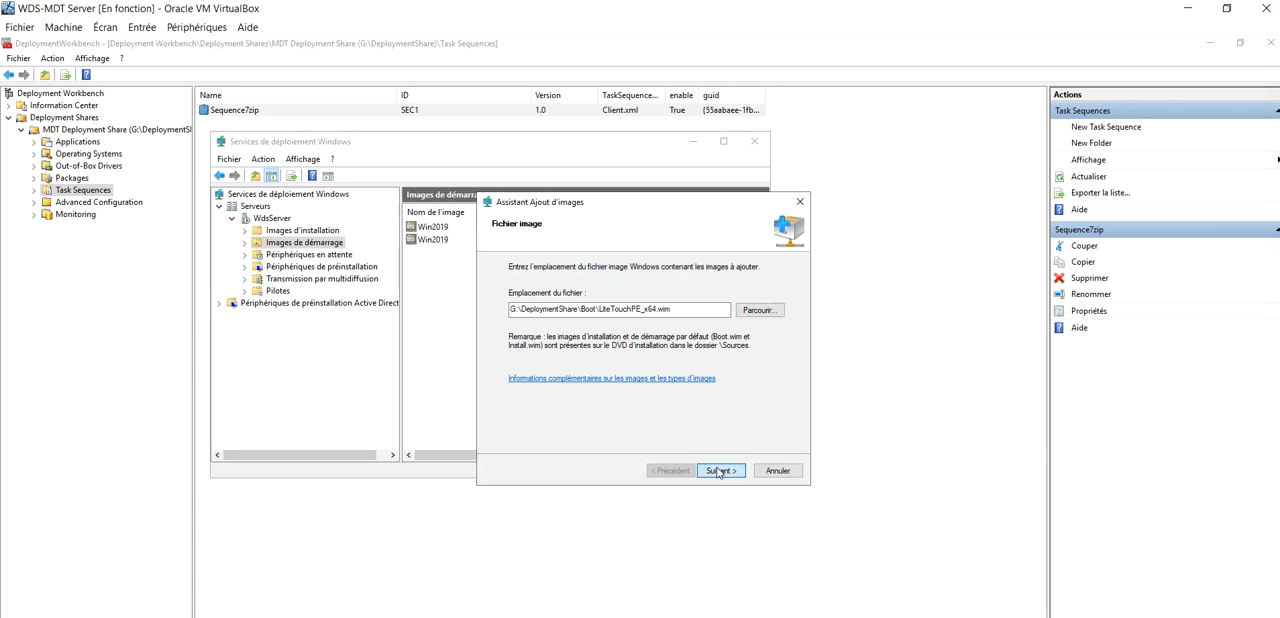
pyautogui.click(719, 471)
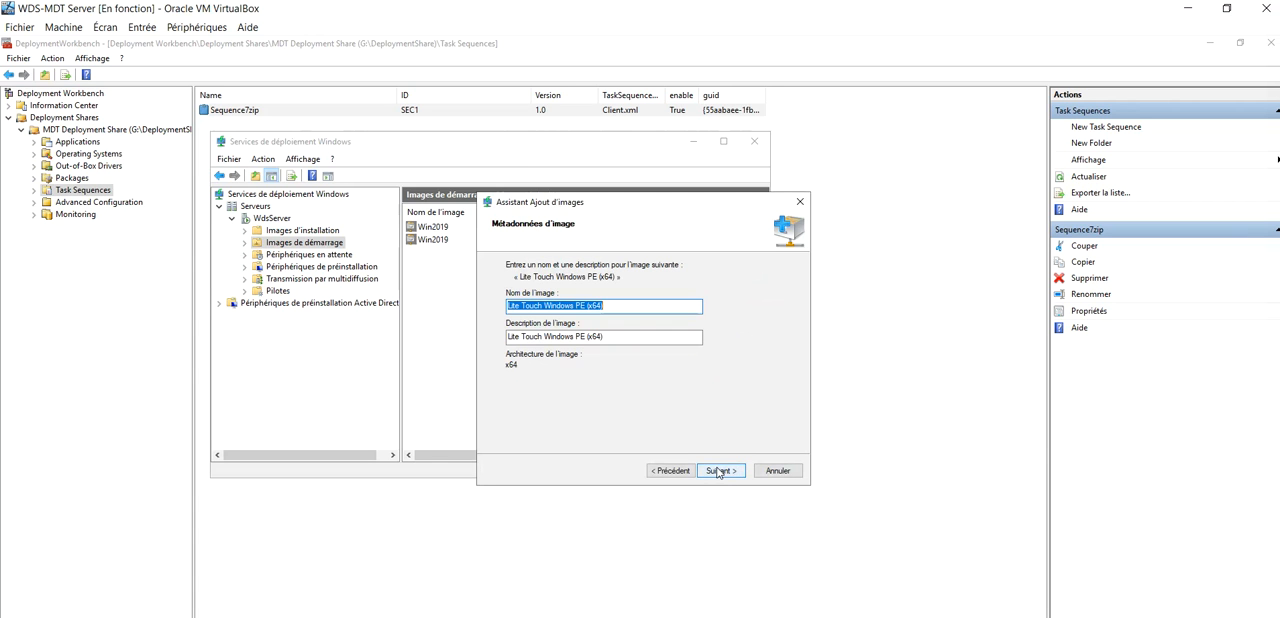
# Name the boot image Lite Touch Windows2019 PE (x64) and finish the add-image wizard
pyautogui.click(571, 306)
pyautogui.write('2019')
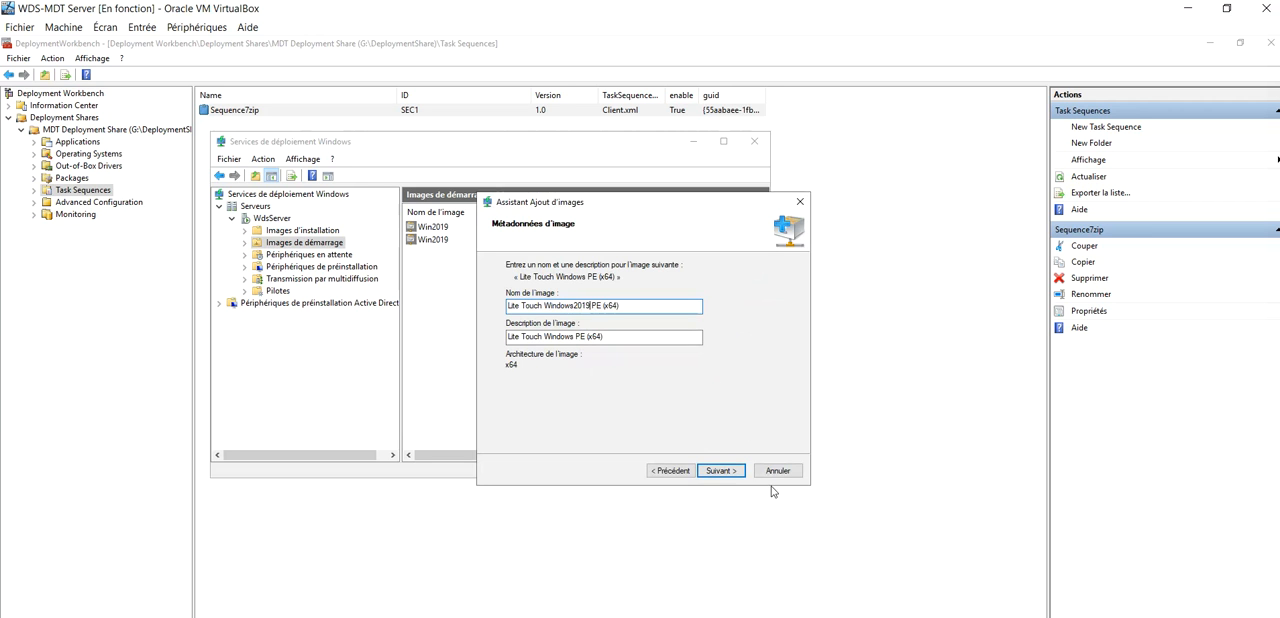
pyautogui.click(726, 472)
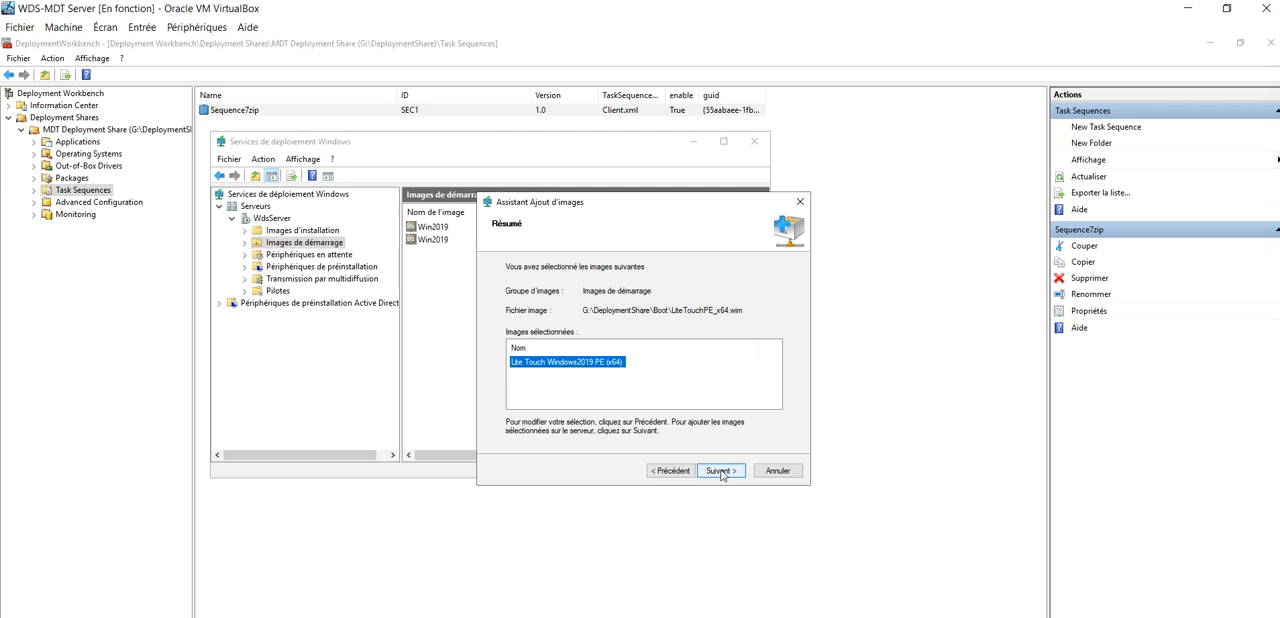
pyautogui.click(724, 471)
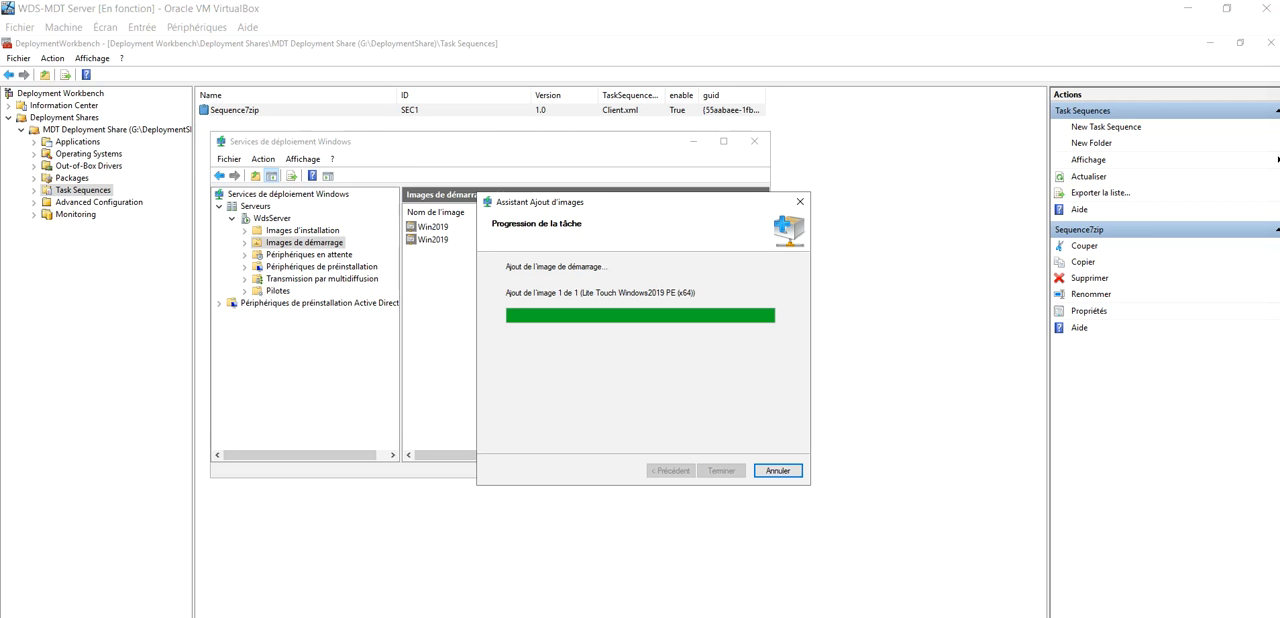
pyautogui.click(721, 471)
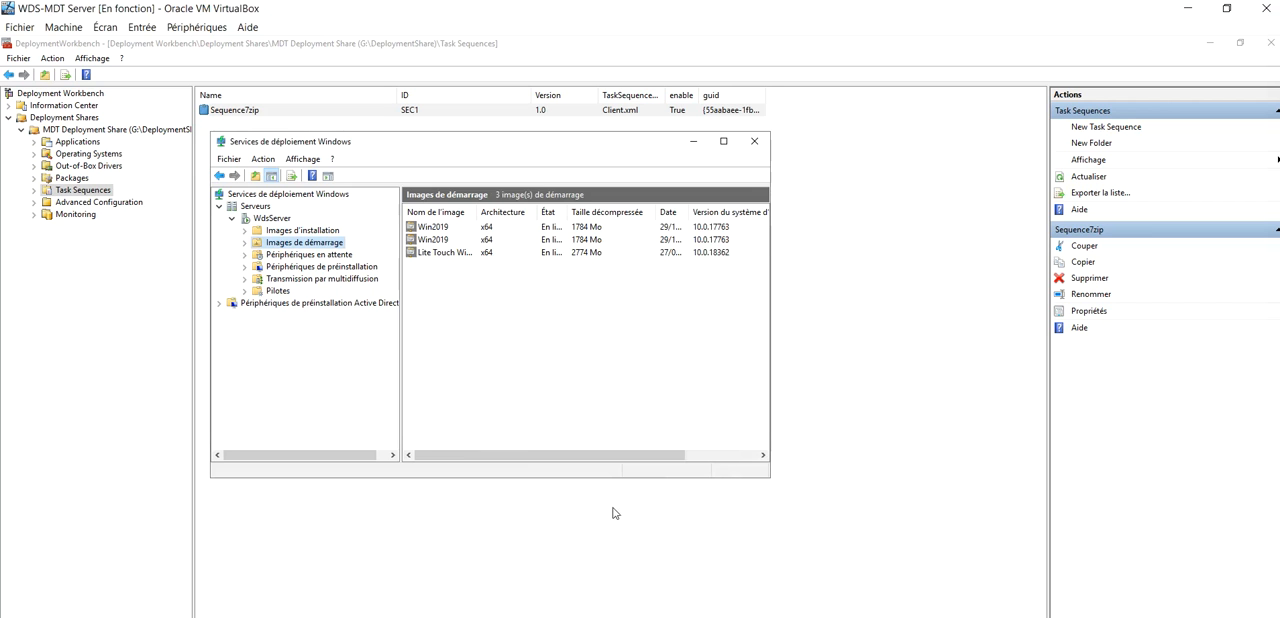
# Review the VMtest virtual machine's storage settings in VirtualBox
pyautogui.click(437, 254)
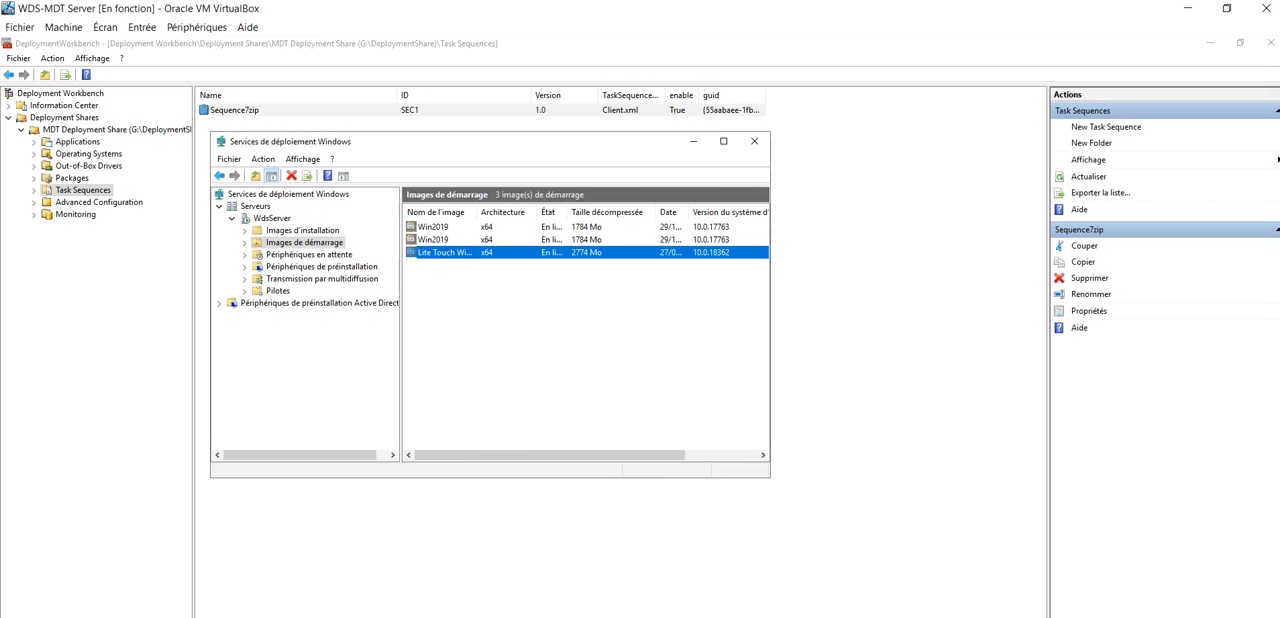
pyautogui.click(310, 614)
pyautogui.click(281, 50)
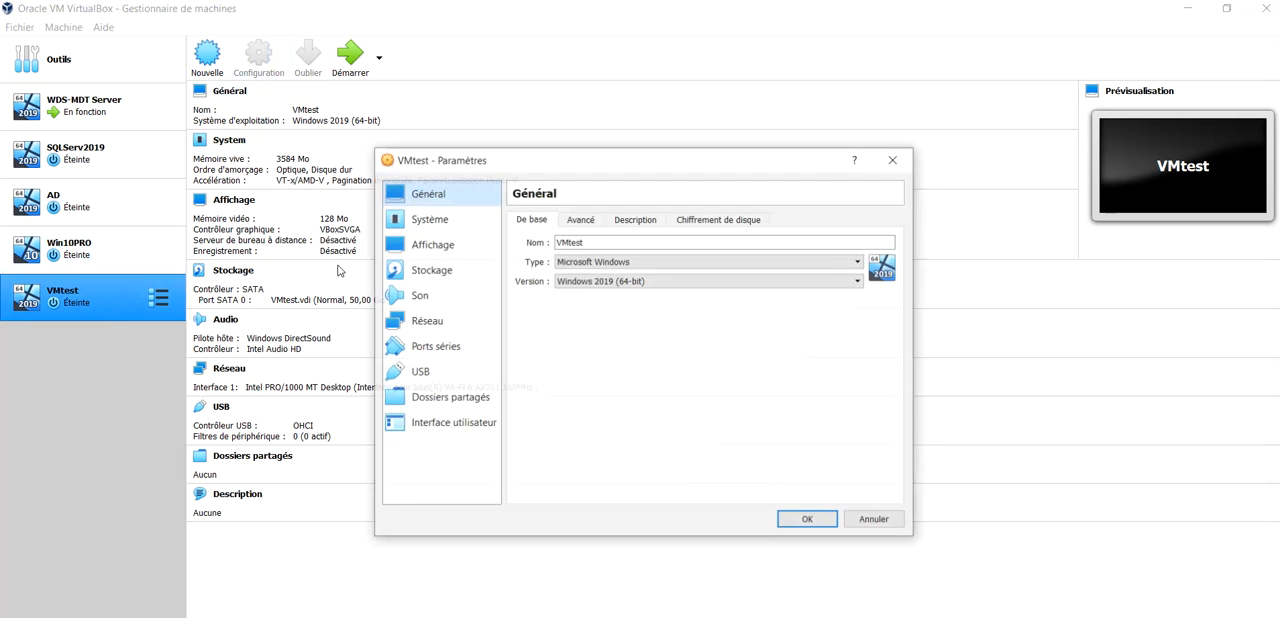
pyautogui.click(431, 270)
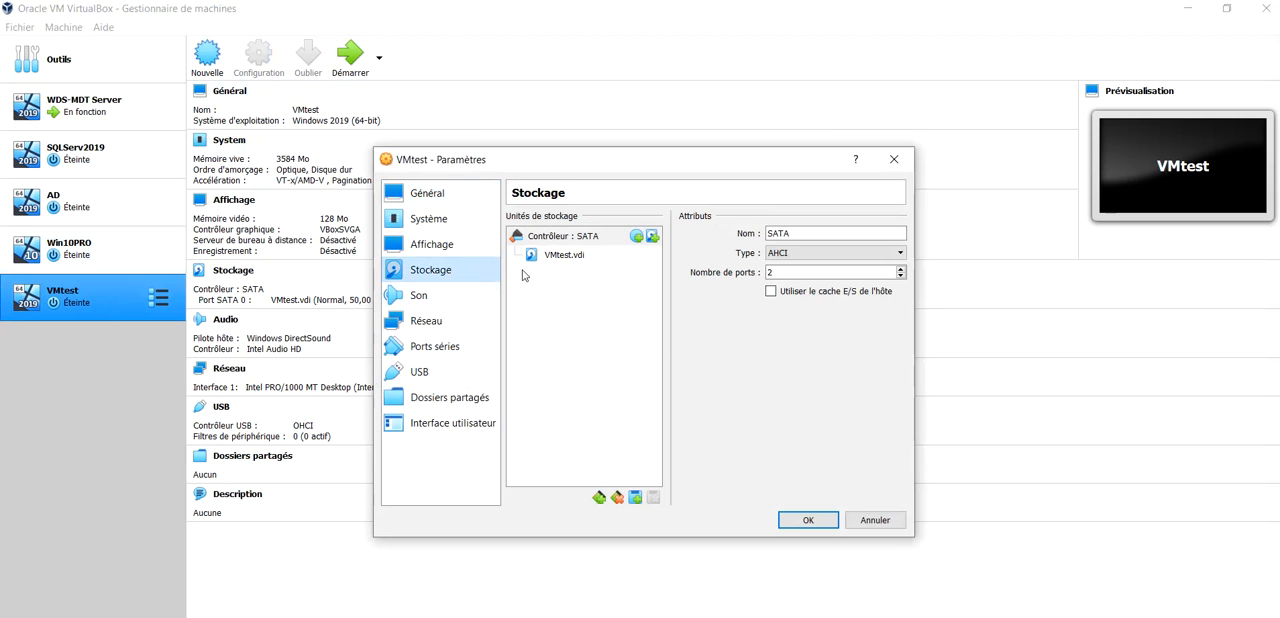
pyautogui.click(875, 520)
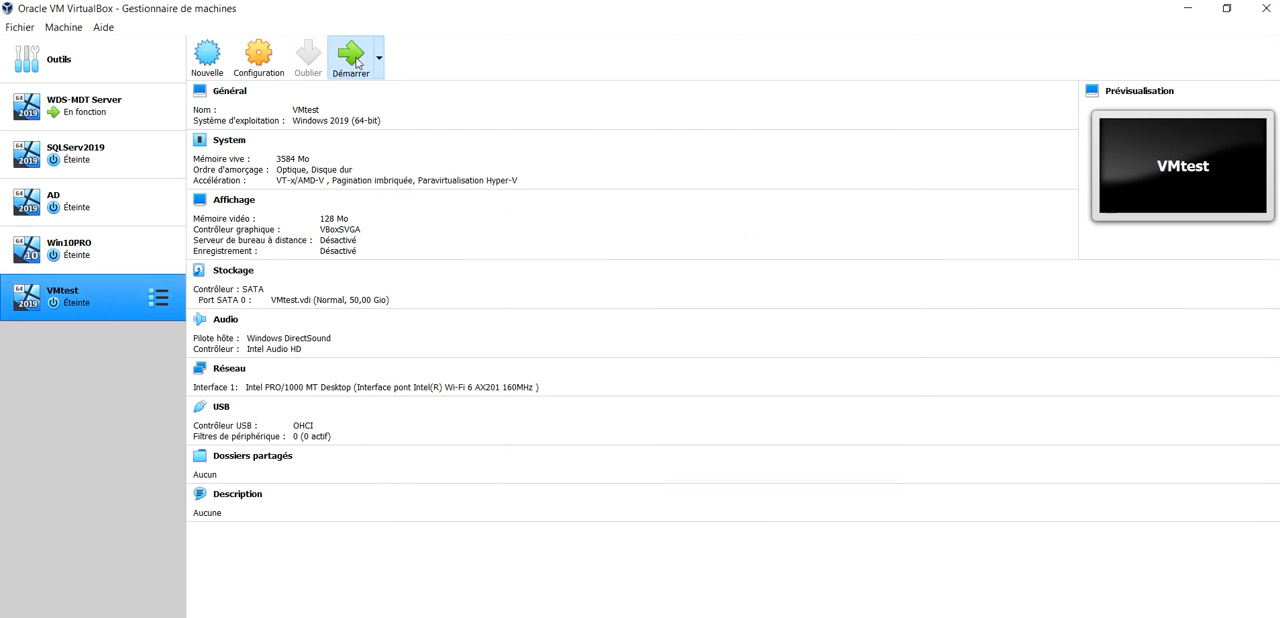
# Start VMtest with a network (LAN) boot and choose the Lite Touch Windows2019 PE (x64) entry
pyautogui.click(497, 279)
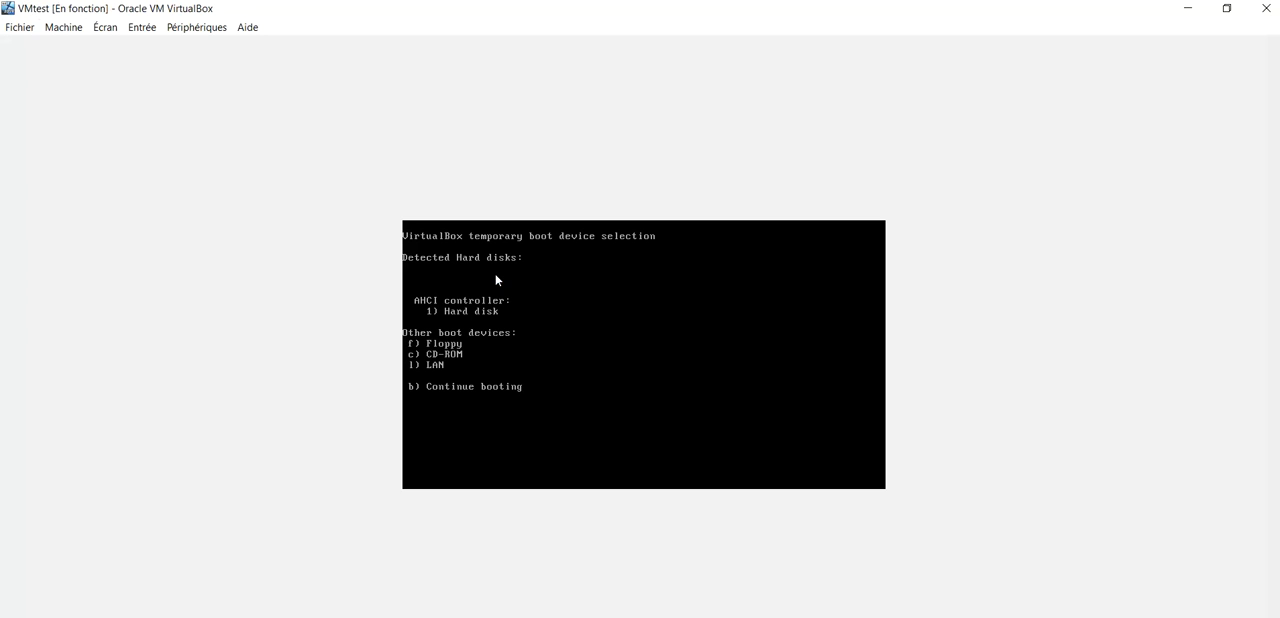
pyautogui.press('l')
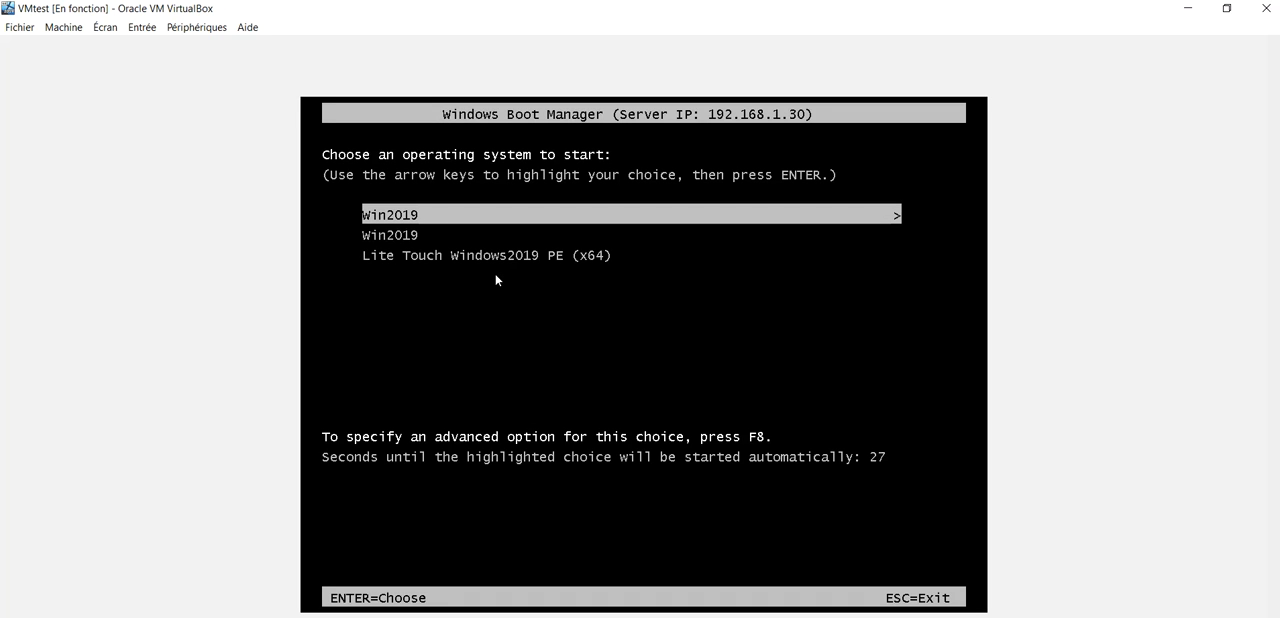
pyautogui.press('Down')
pyautogui.press('Down')
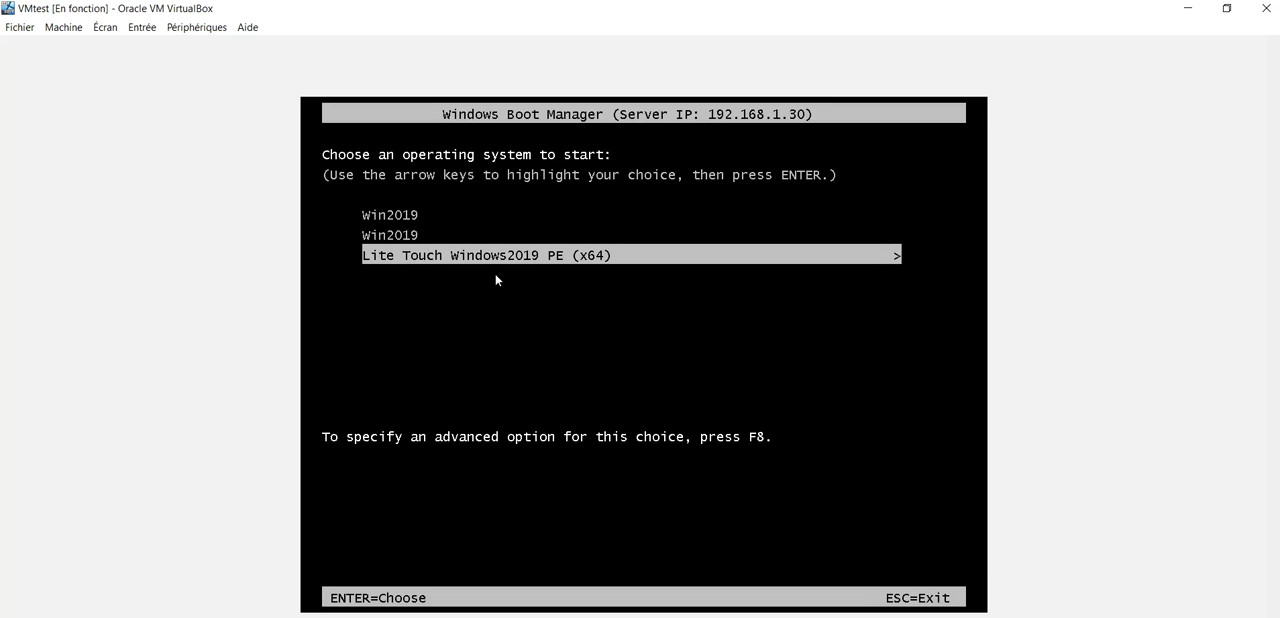
pyautogui.press('Return')
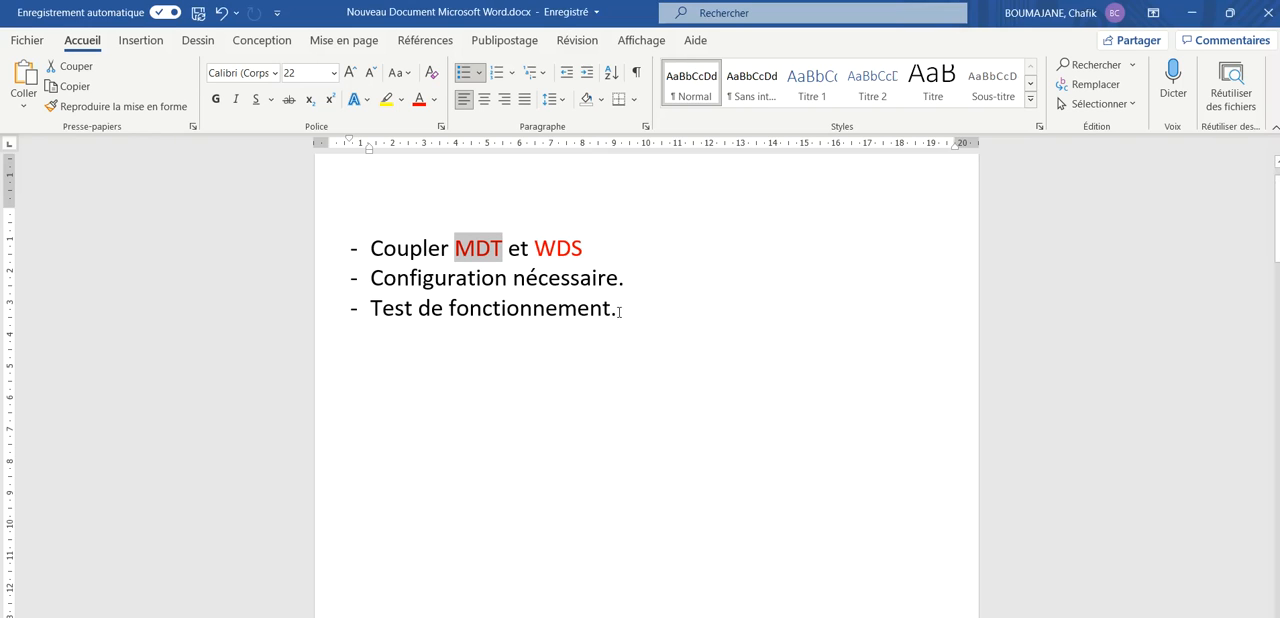
# Review the tutorial outline in the Word document before returning to the VMtest window
pyautogui.click(524, 360)
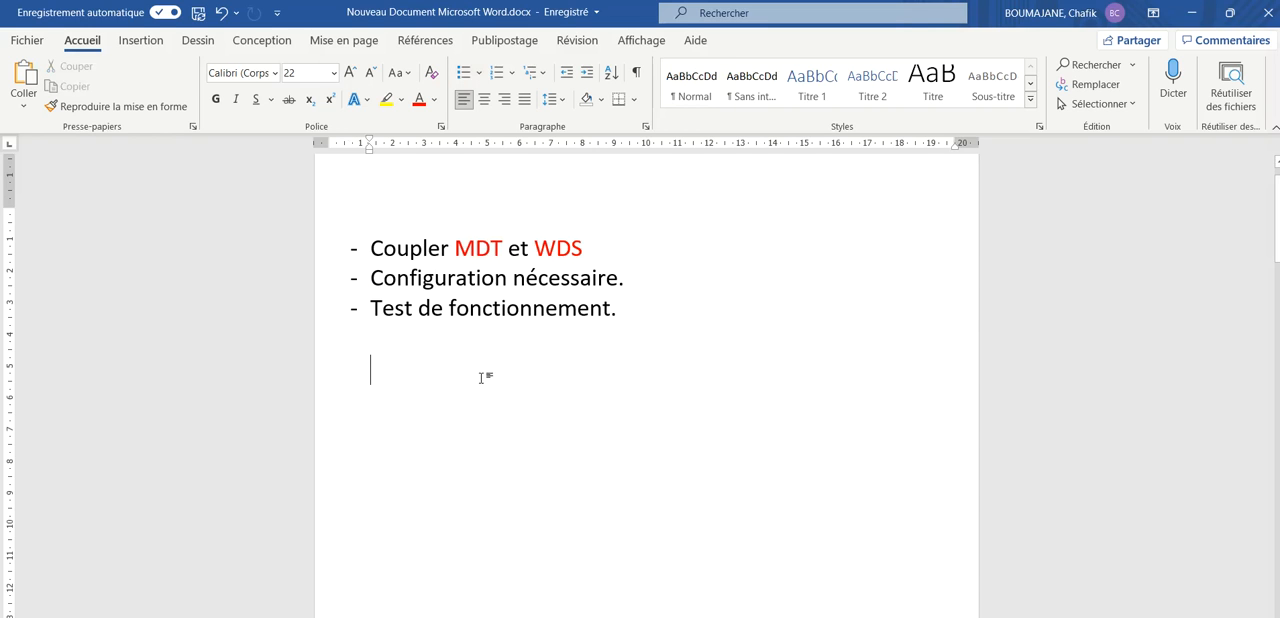
pyautogui.tripleClick(389, 249)
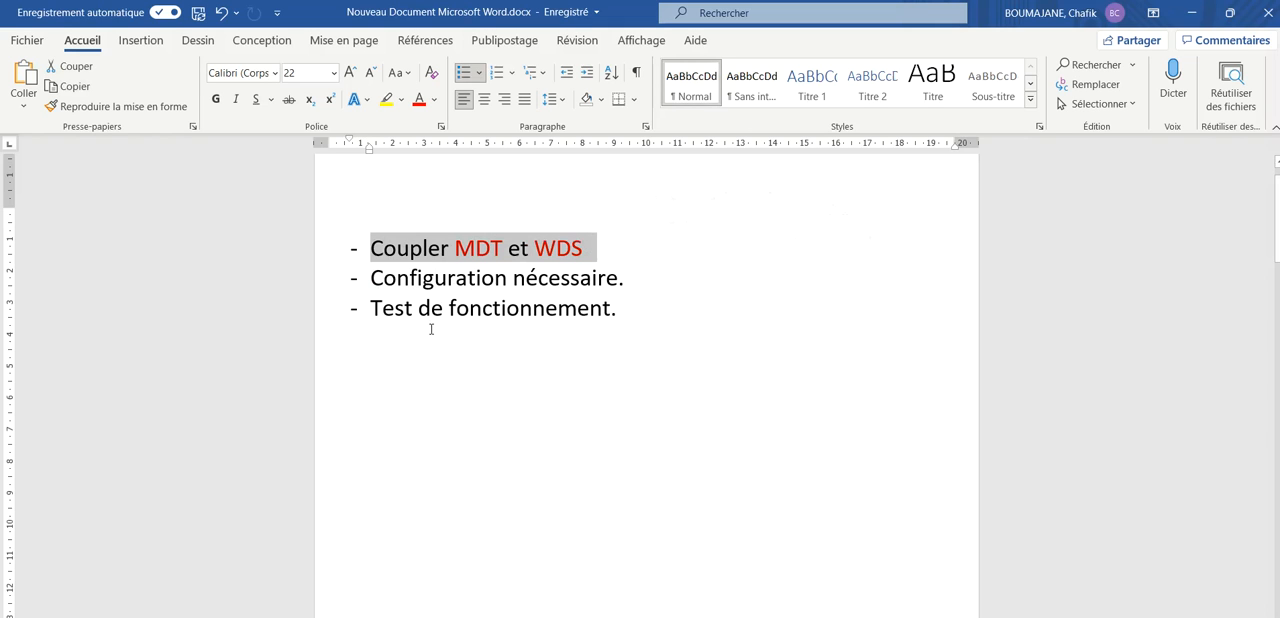
pyautogui.click(660, 617)
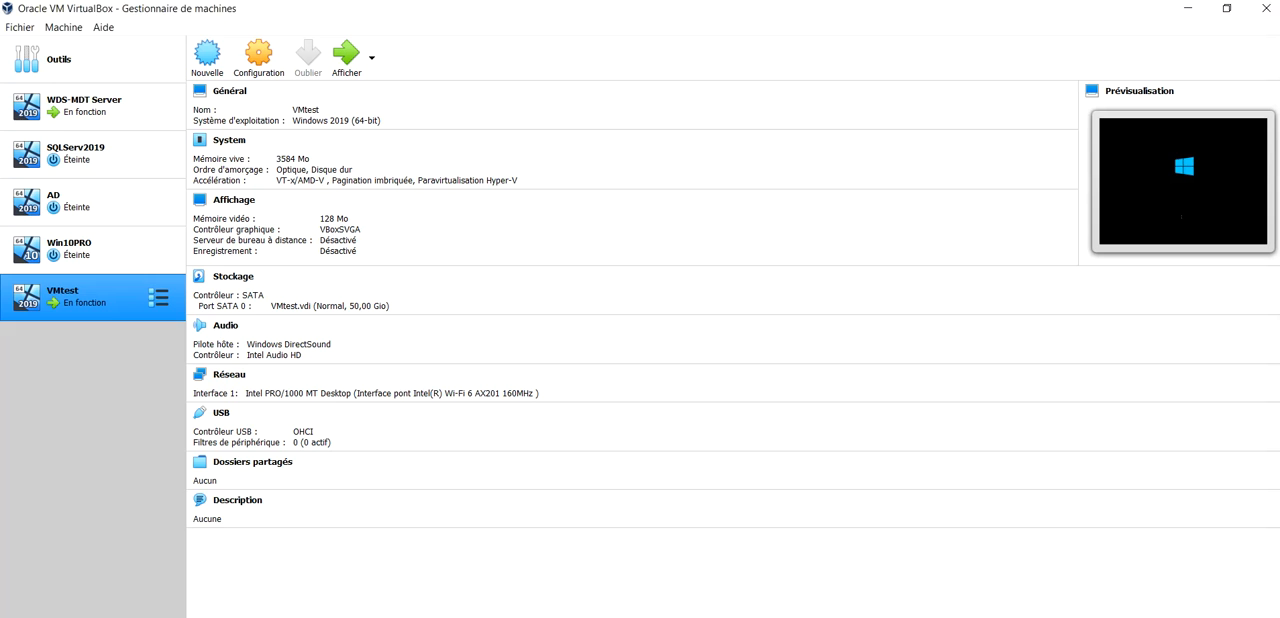
pyautogui.click(684, 617)
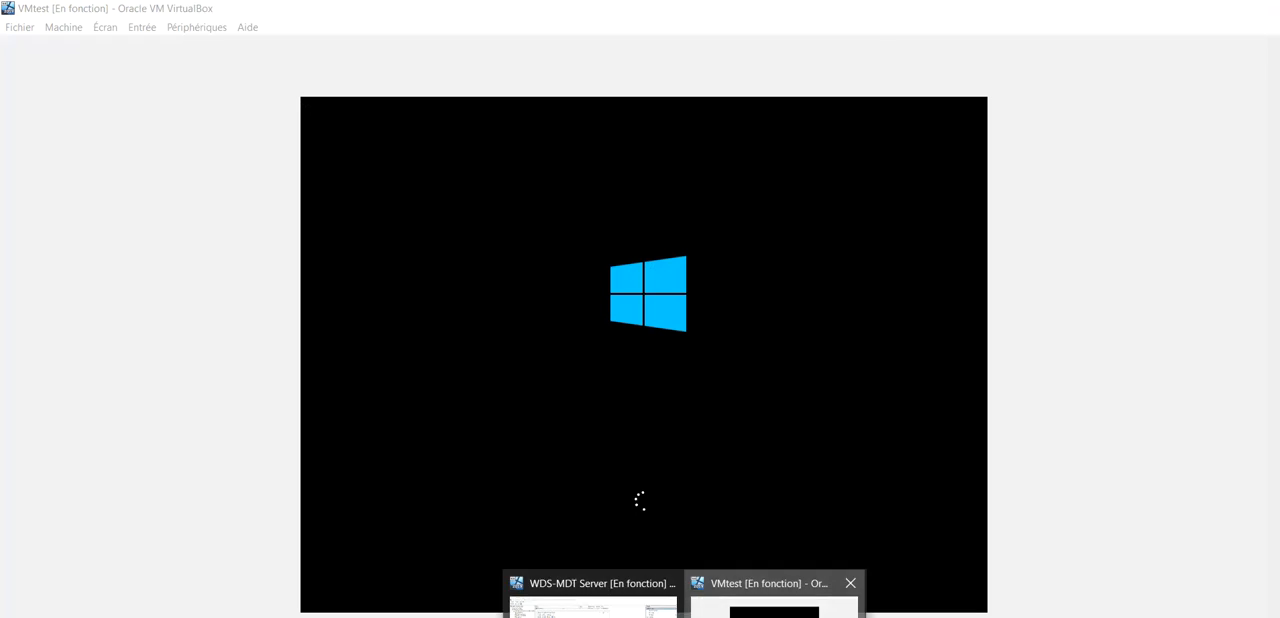
pyautogui.click(775, 600)
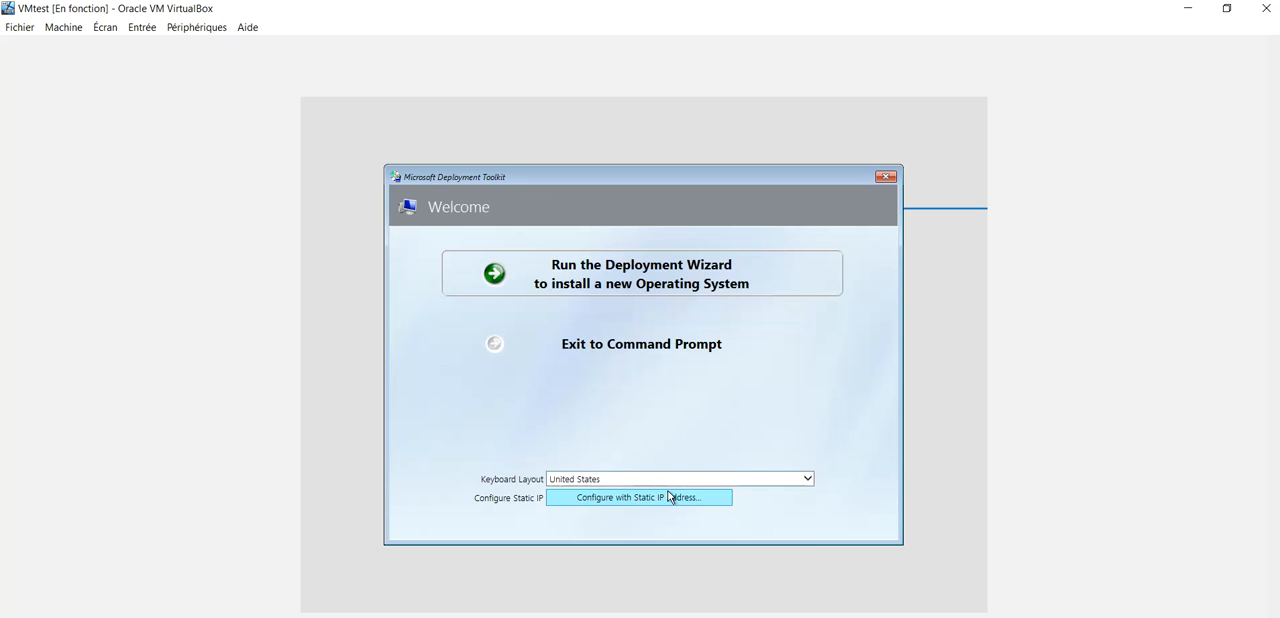
# Set the keyboard layout to French and run the Deployment Wizard to install a new operating system
pyautogui.click(670, 479)
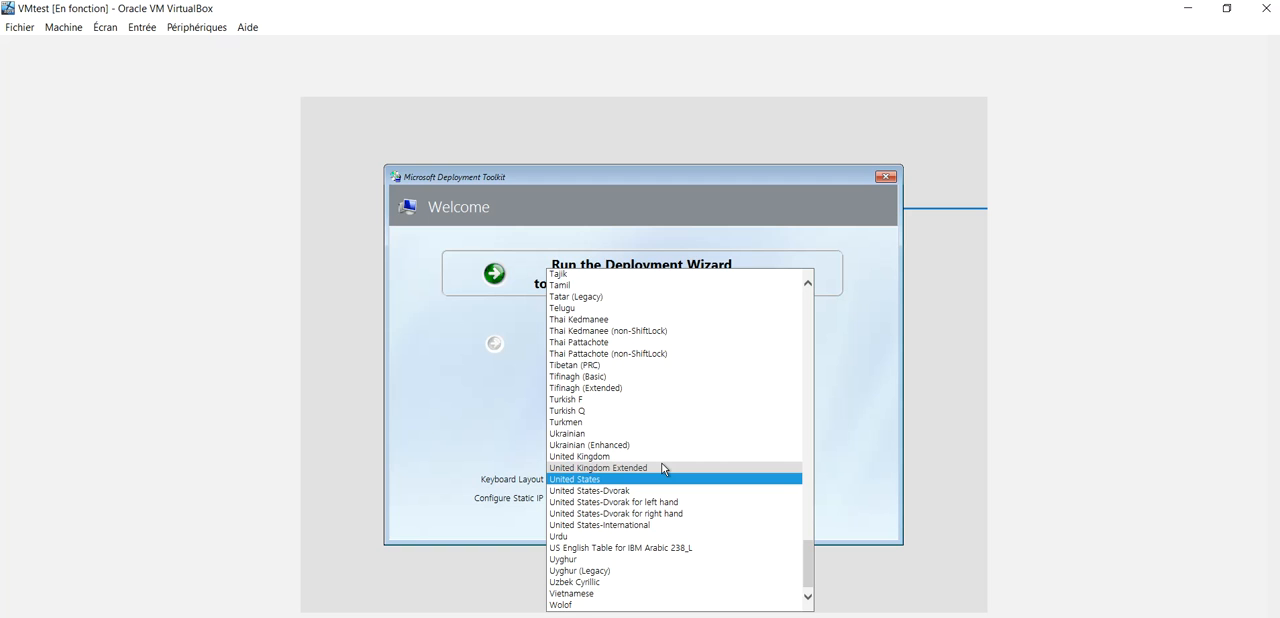
pyautogui.press('f')
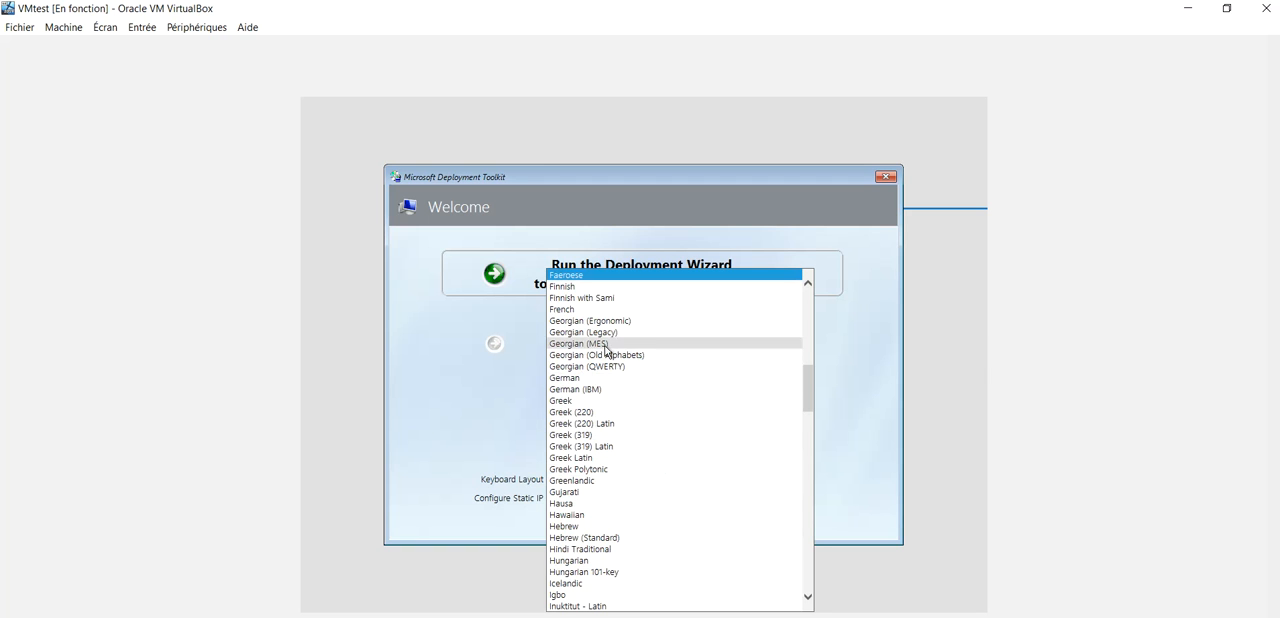
pyautogui.click(575, 310)
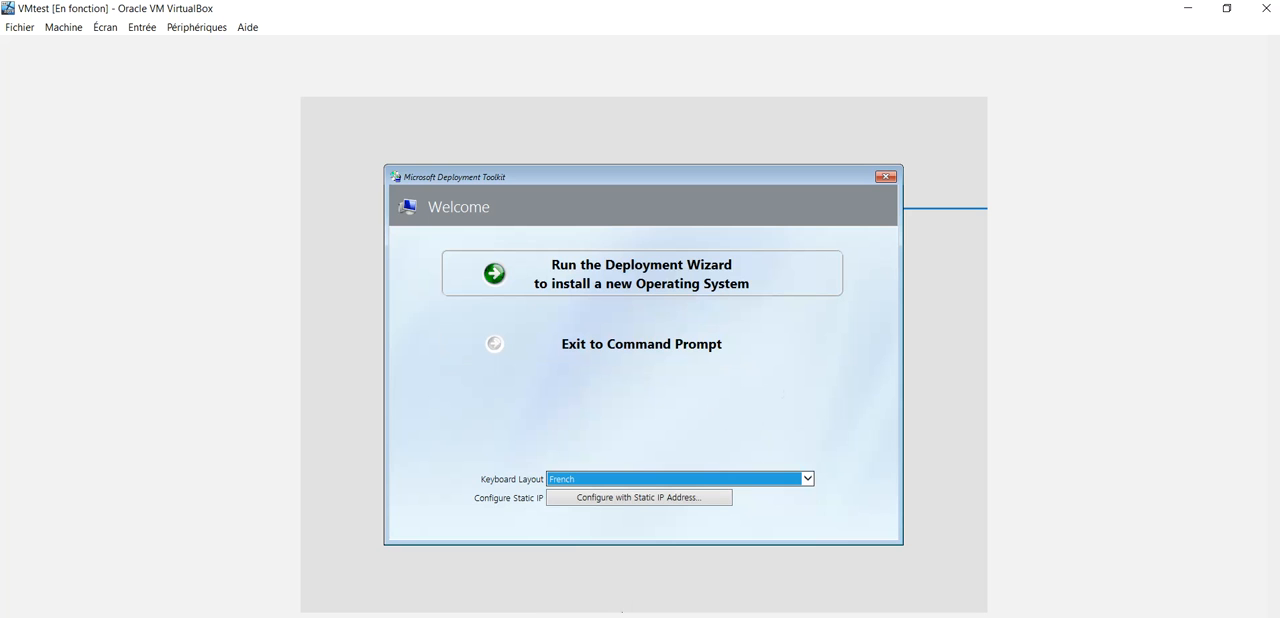
pyautogui.click(685, 321)
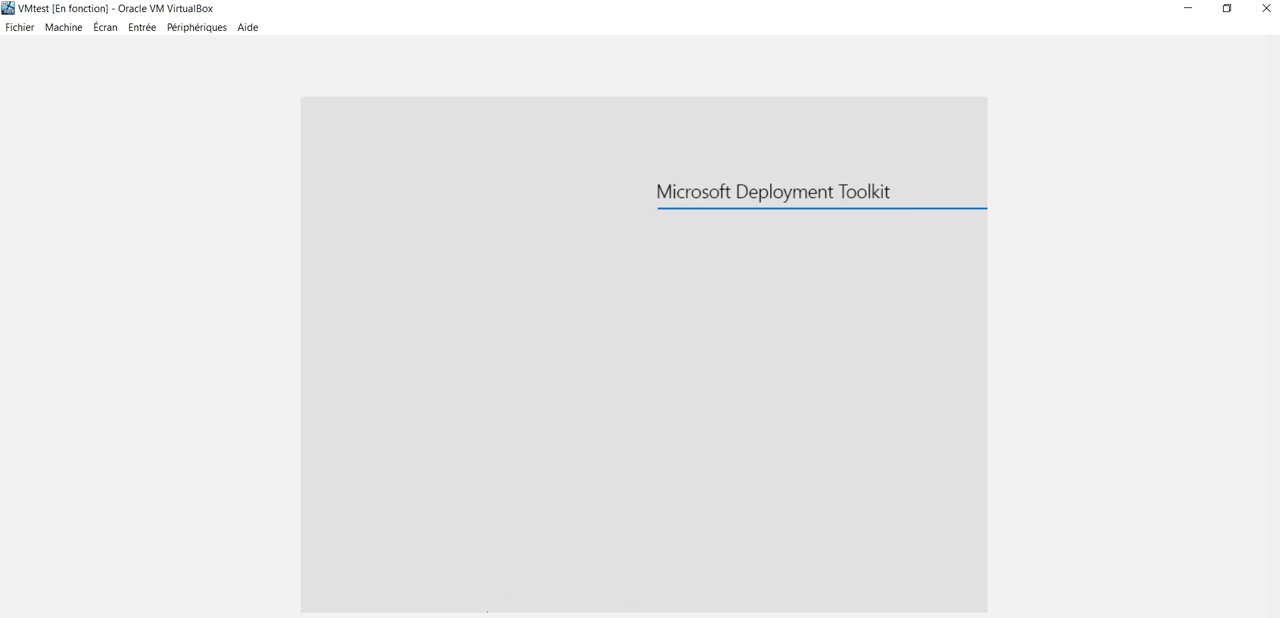